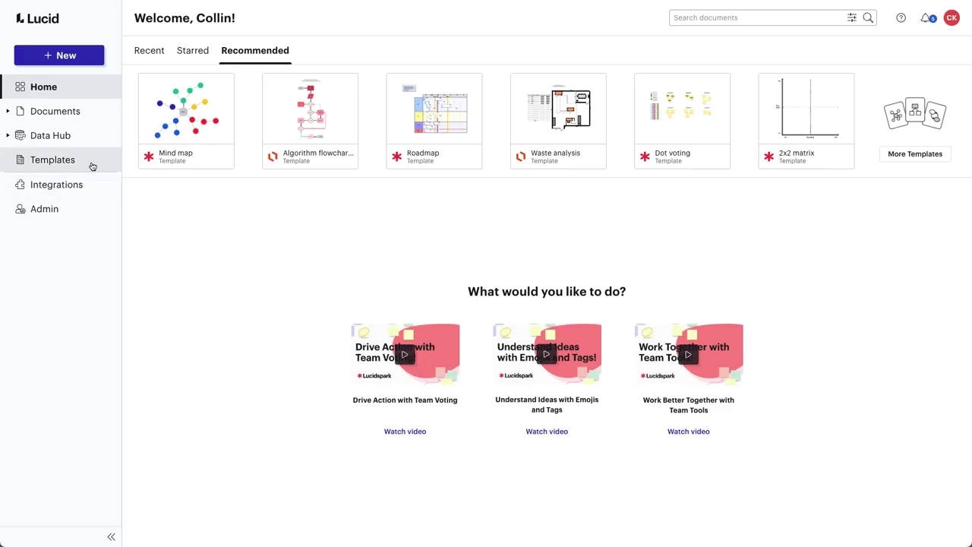
# Search templates for 'entity relationship' and preview the Asset management data model template
pyautogui.click(53, 160)
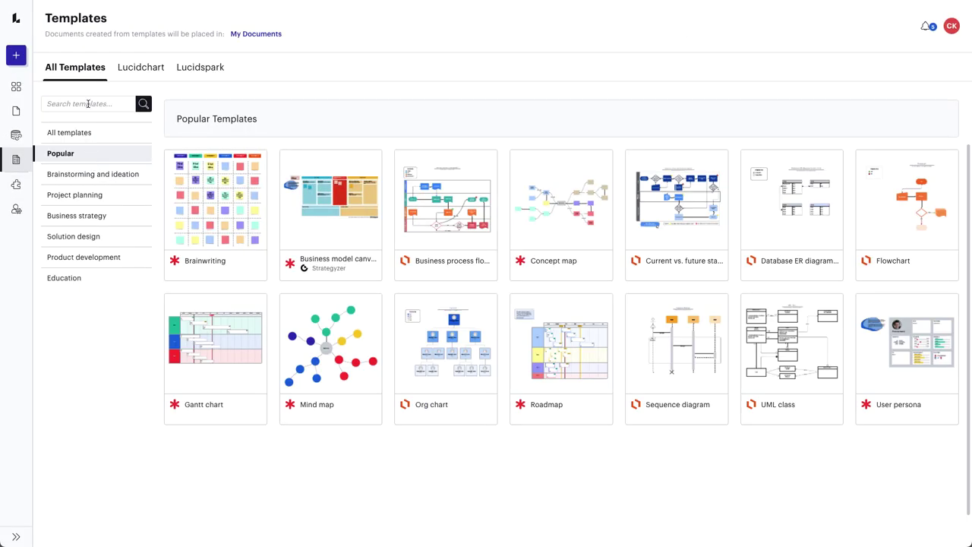
pyautogui.write('entity relationship')
pyautogui.press('Return')
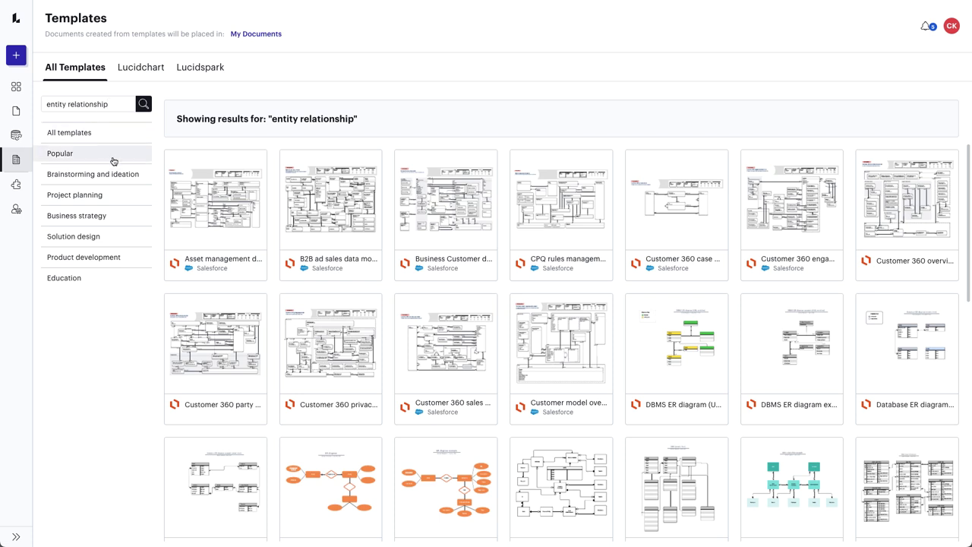
pyautogui.click(225, 269)
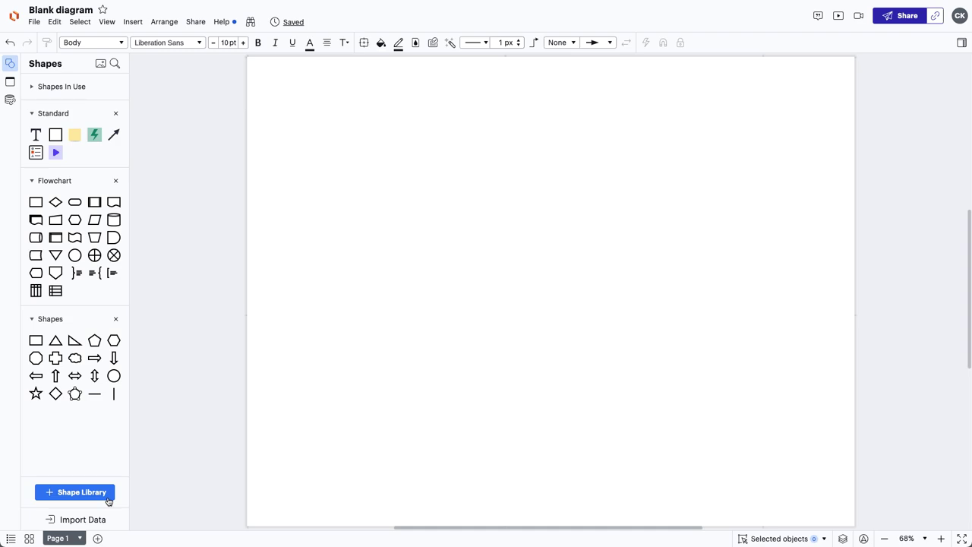
# Search shape libraries for 'entity rel' and add the Entity Relationship library to the shapes panel
pyautogui.click(109, 501)
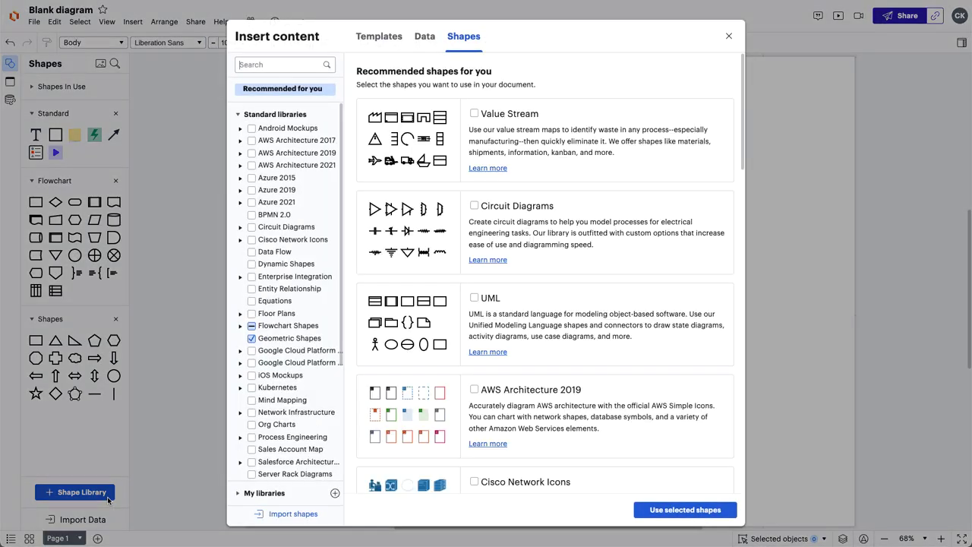
pyautogui.write('entity relationship')
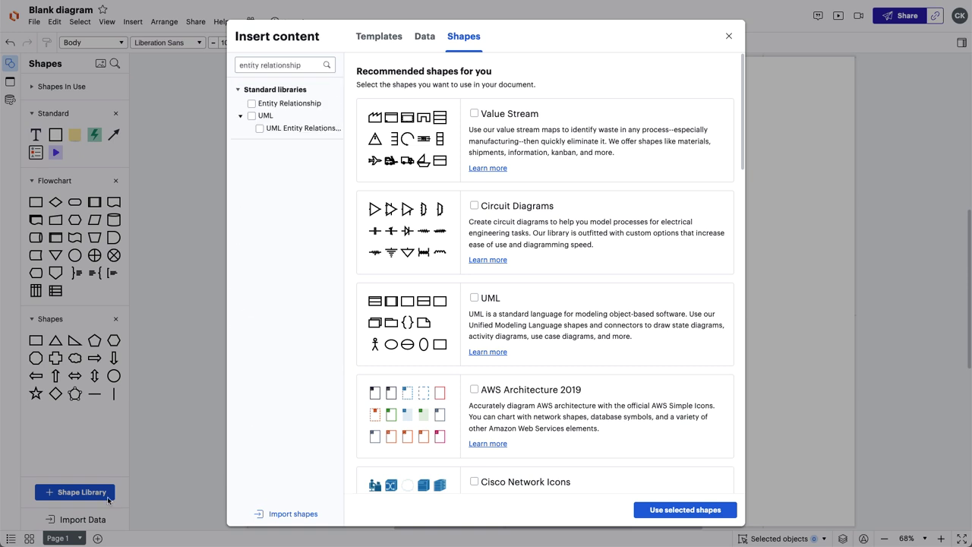
pyautogui.click(251, 104)
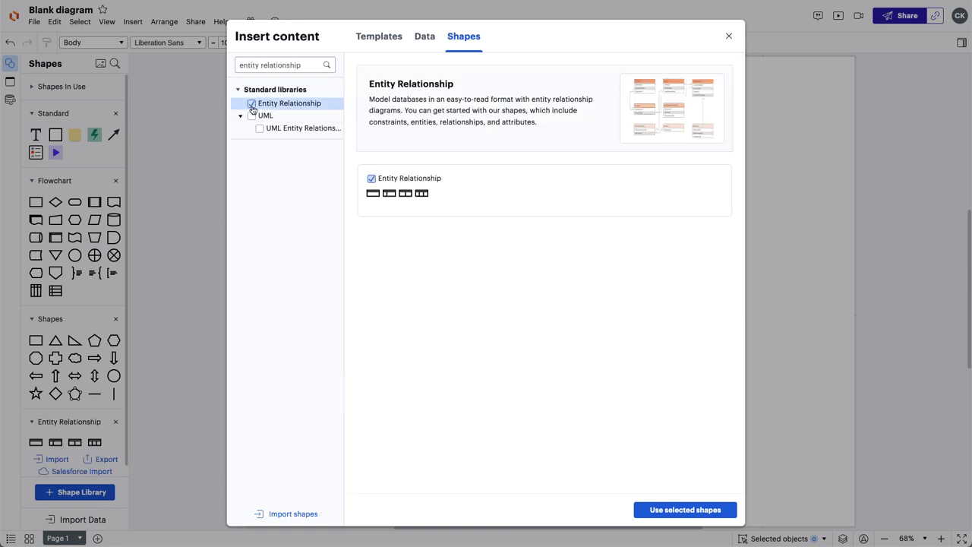
pyautogui.click(638, 510)
pyautogui.scroll(-1, 74, 461)
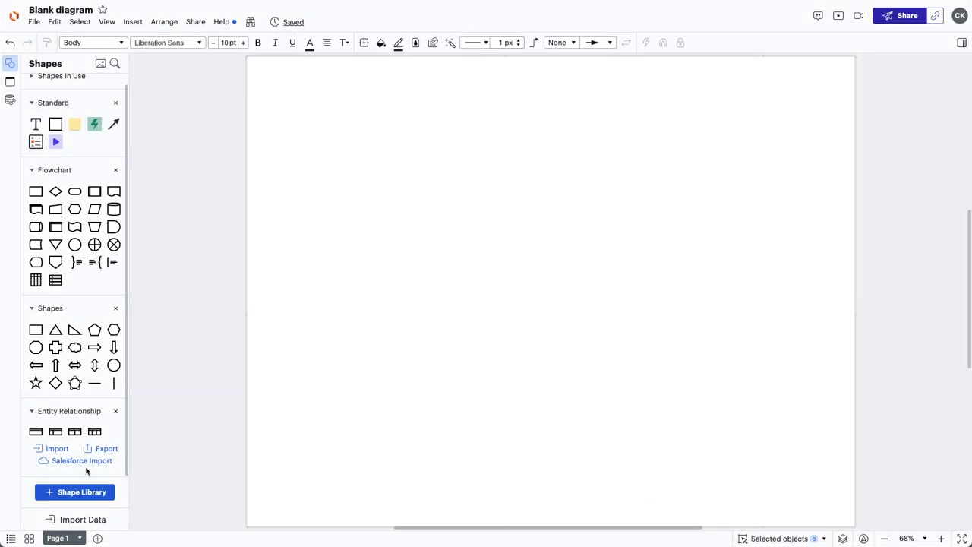
# Import your own database as SQL Server, copying its query and choosing to paste the output as text
pyautogui.click(59, 449)
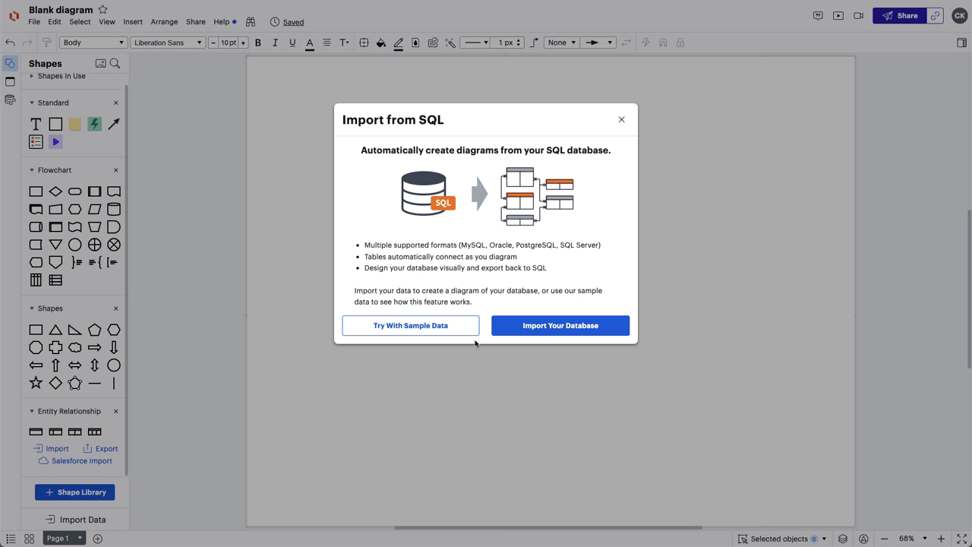
pyautogui.click(515, 332)
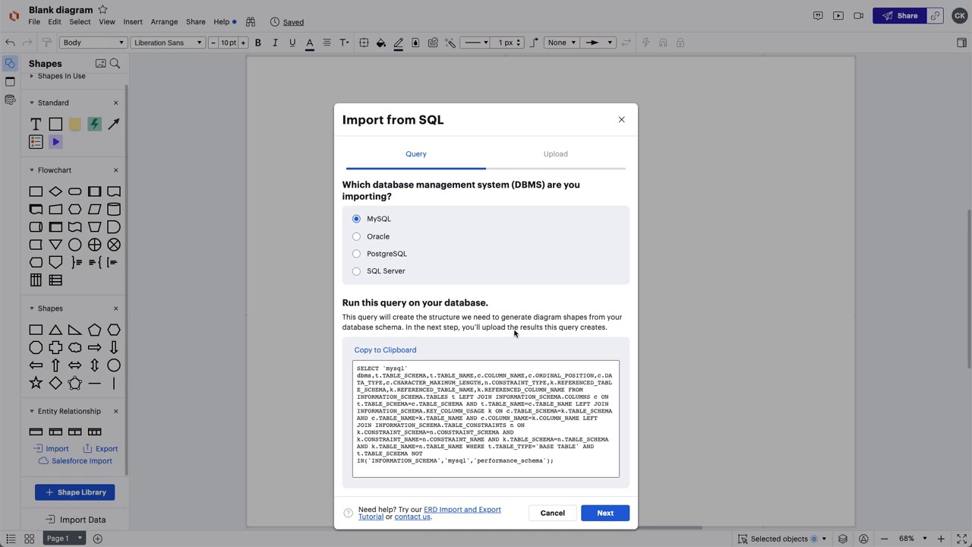
pyautogui.click(357, 237)
pyautogui.click(357, 256)
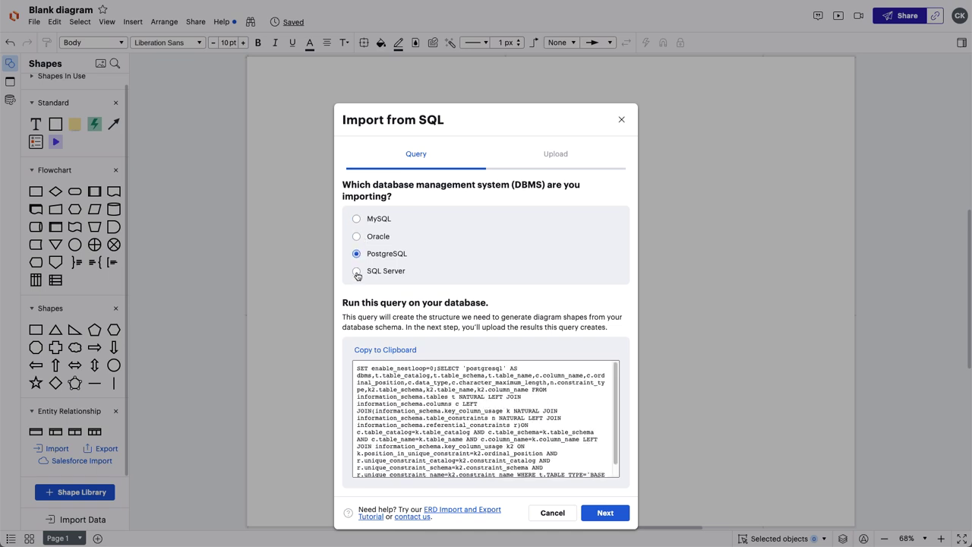
pyautogui.click(357, 272)
pyautogui.moveTo(357, 364); pyautogui.dragTo(544, 486)
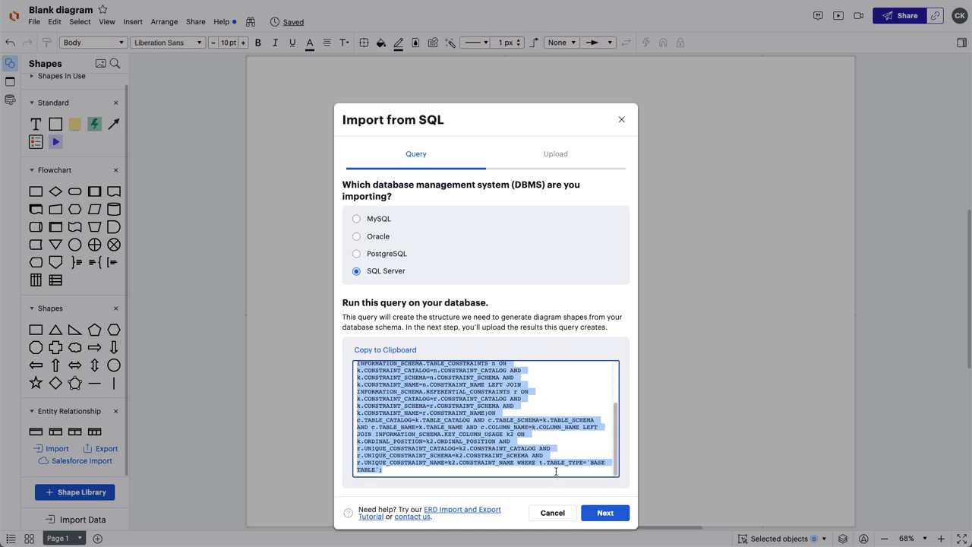
pyautogui.click(556, 471)
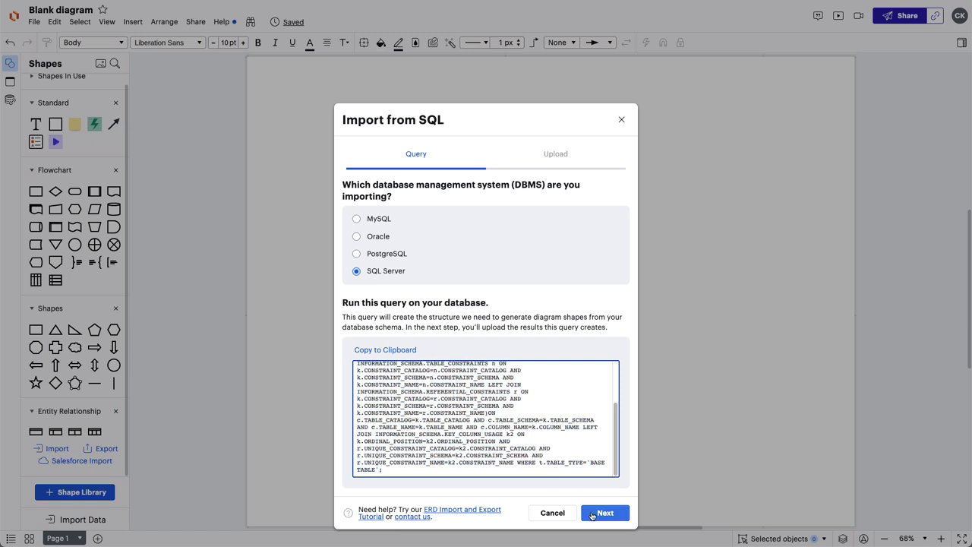
pyautogui.click(592, 514)
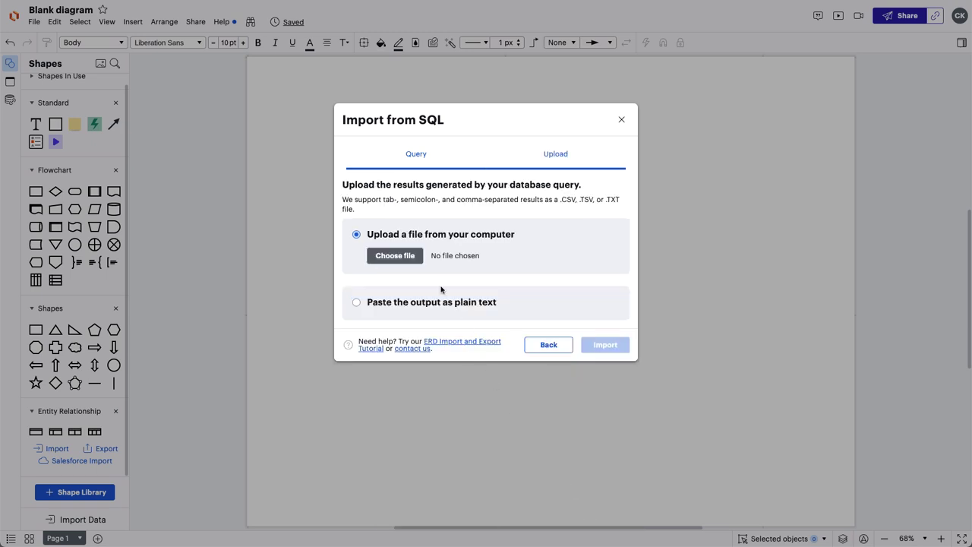
pyautogui.click(357, 303)
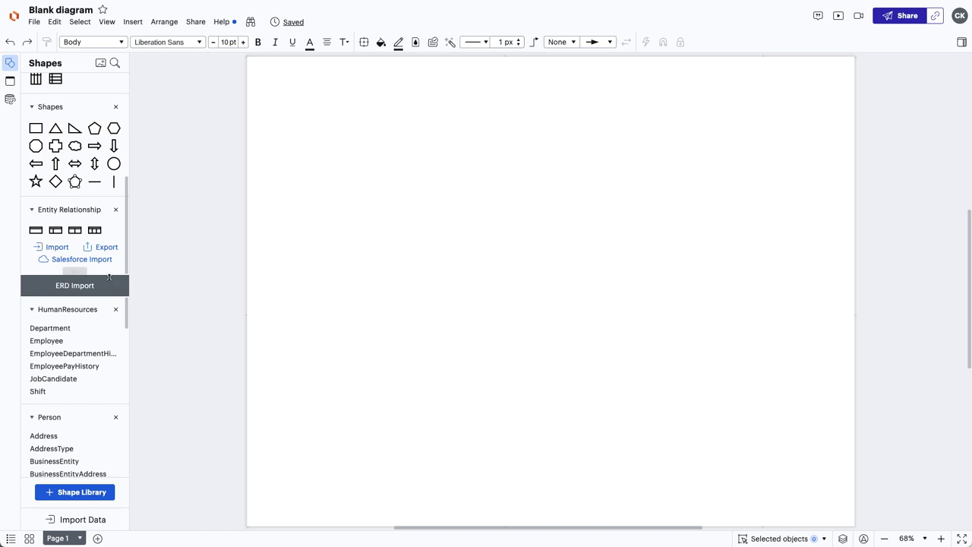
# Place the Employee, EmployeeDepartmentHistory, EmployeePayHistory, JobCandidate and Shift tables on the canvas
pyautogui.moveTo(110, 277); pyautogui.dragTo(108, 107)
pyautogui.moveTo(96, 172)
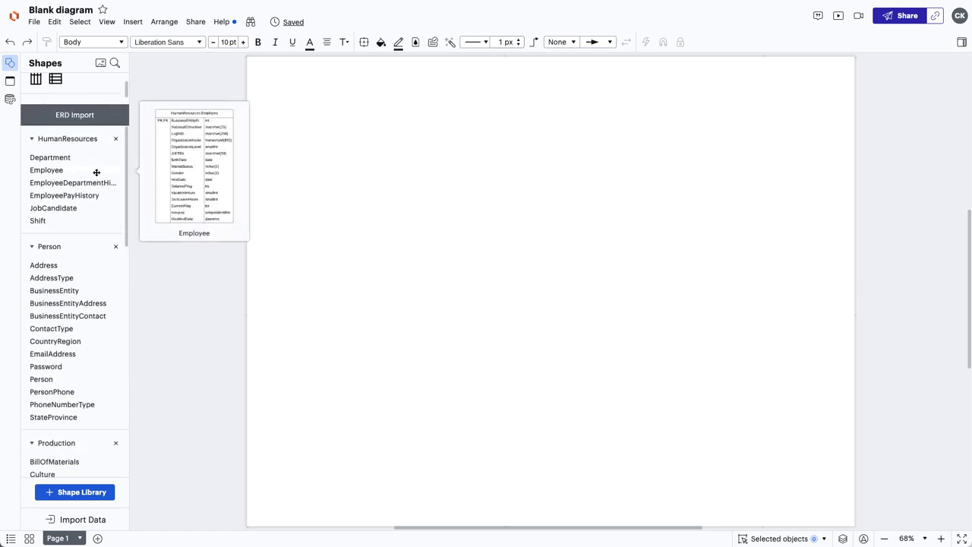
pyautogui.moveTo(96, 172); pyautogui.dragTo(351, 194)
pyautogui.moveTo(76, 179)
pyautogui.moveTo(76, 179); pyautogui.dragTo(533, 187)
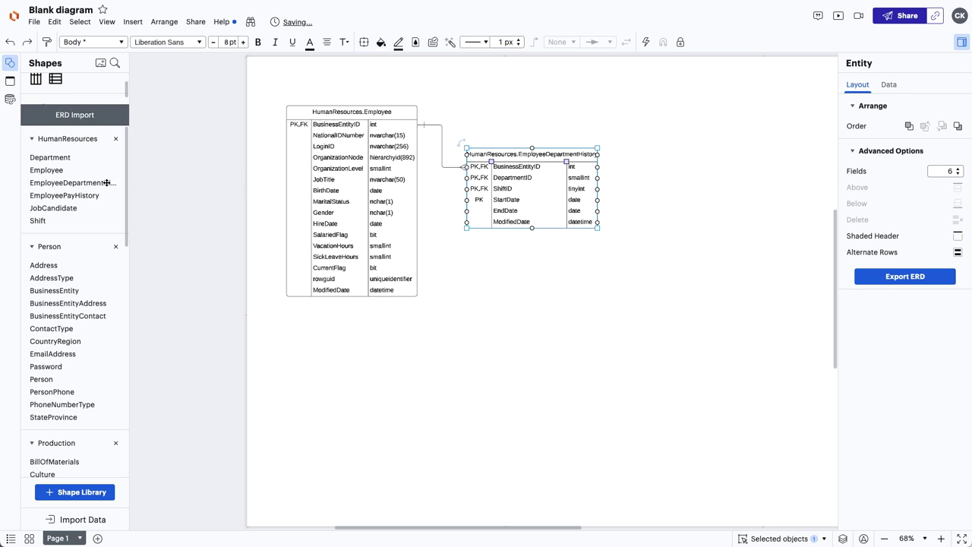
pyautogui.moveTo(80, 194)
pyautogui.moveTo(79, 195); pyautogui.dragTo(671, 151)
pyautogui.moveTo(57, 207)
pyautogui.moveTo(57, 208); pyautogui.dragTo(501, 347)
pyautogui.moveTo(38, 221)
pyautogui.moveTo(38, 221); pyautogui.dragTo(701, 302)
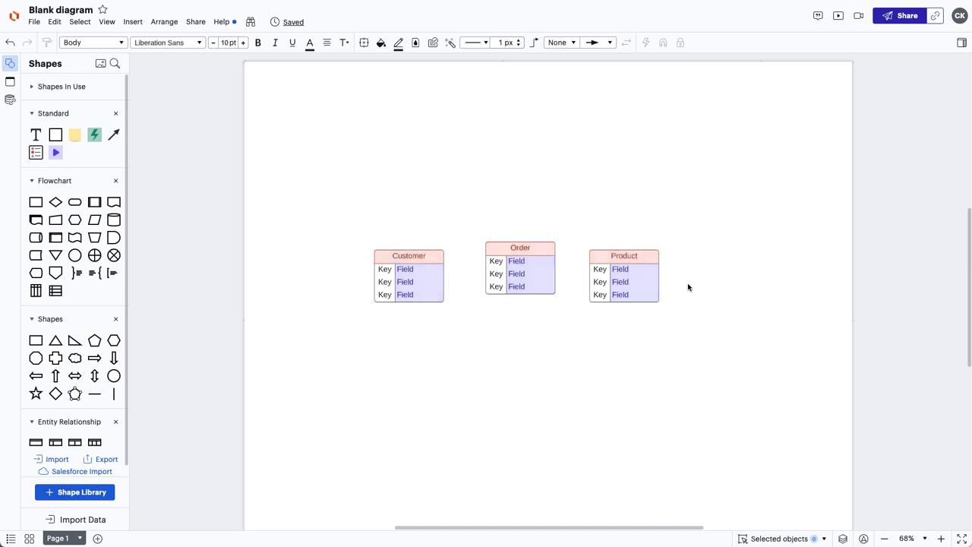
# Rename the Customer entity's fields, such as Customer_ID, and add more field rows
pyautogui.click(523, 278)
pyautogui.doubleClick(430, 274)
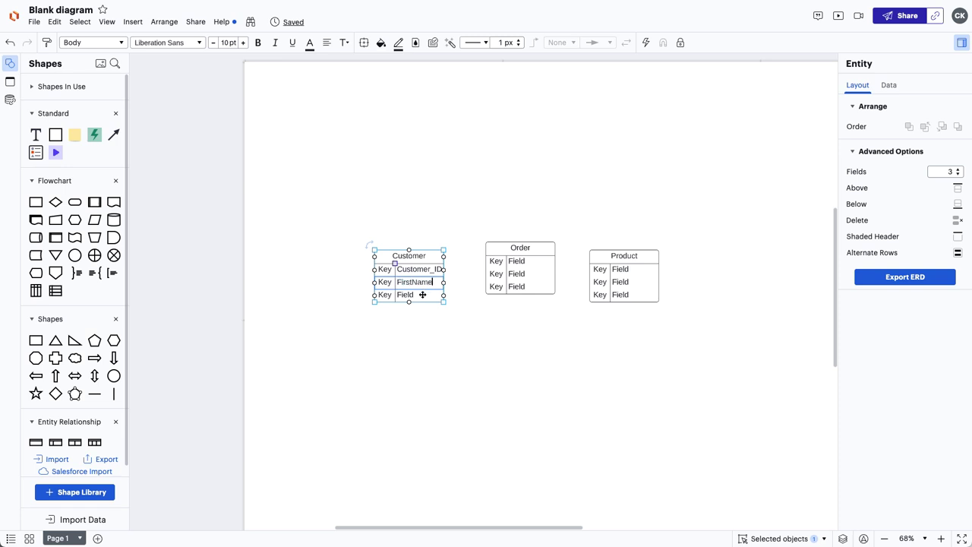
pyautogui.doubleClick(423, 294)
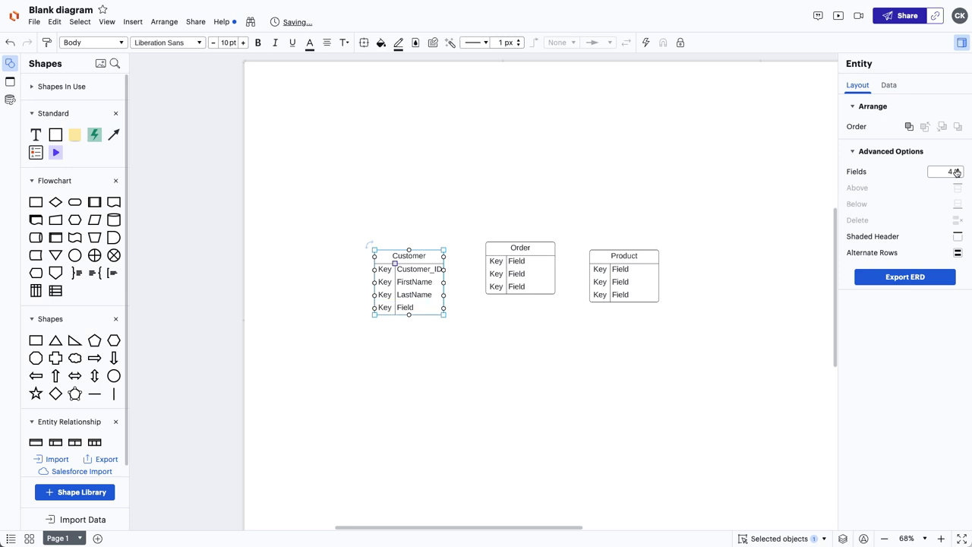
pyautogui.click(957, 169)
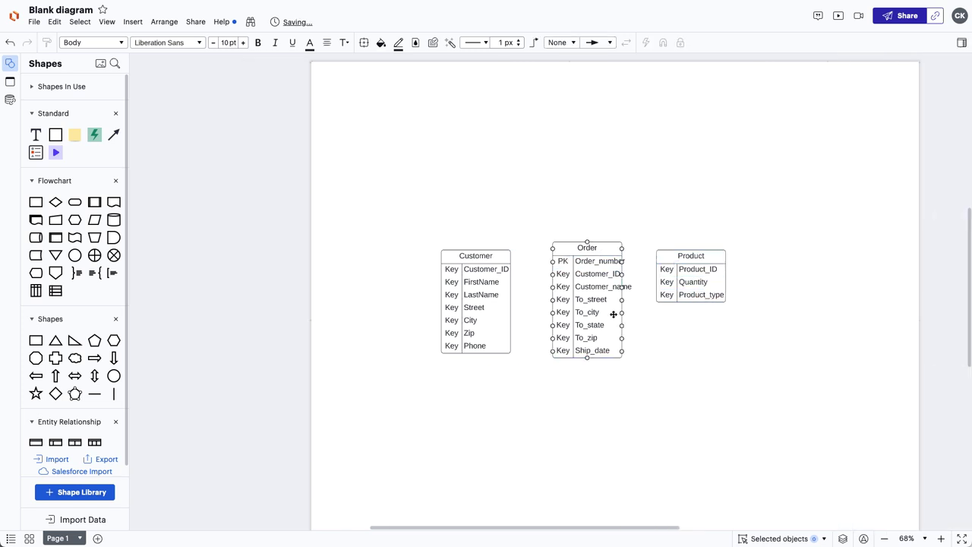
# Widen the Order entity and move the Product table further right
pyautogui.moveTo(618, 355); pyautogui.dragTo(644, 361)
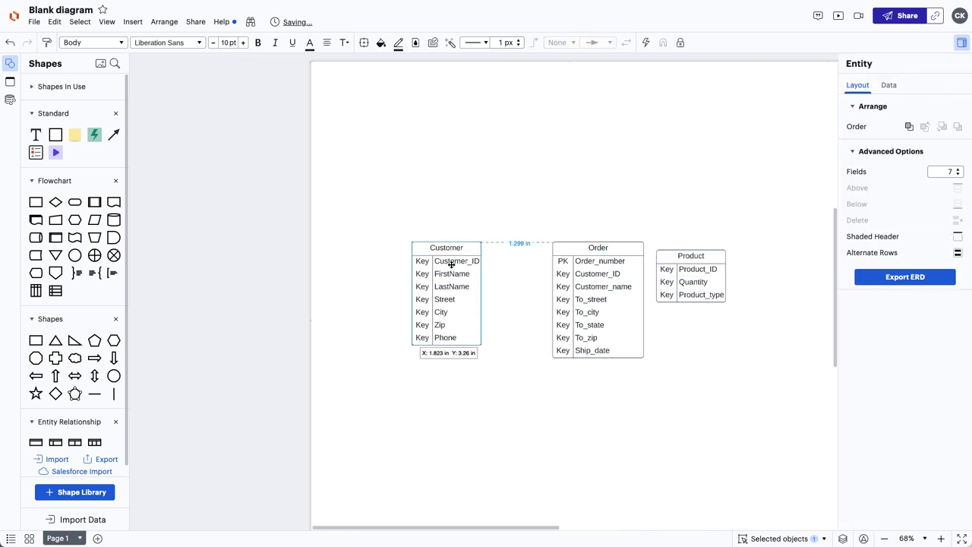
pyautogui.moveTo(686, 258); pyautogui.dragTo(739, 250)
pyautogui.click(729, 401)
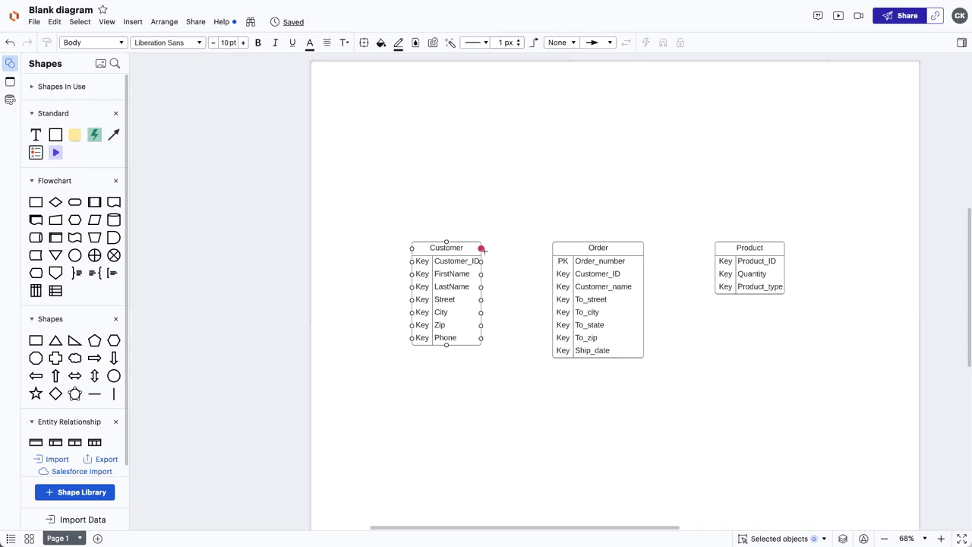
# Draw relationship lines Customer–Order and Order–Product, then select all three entities with their connectors
pyautogui.moveTo(481, 248); pyautogui.dragTo(552, 248)
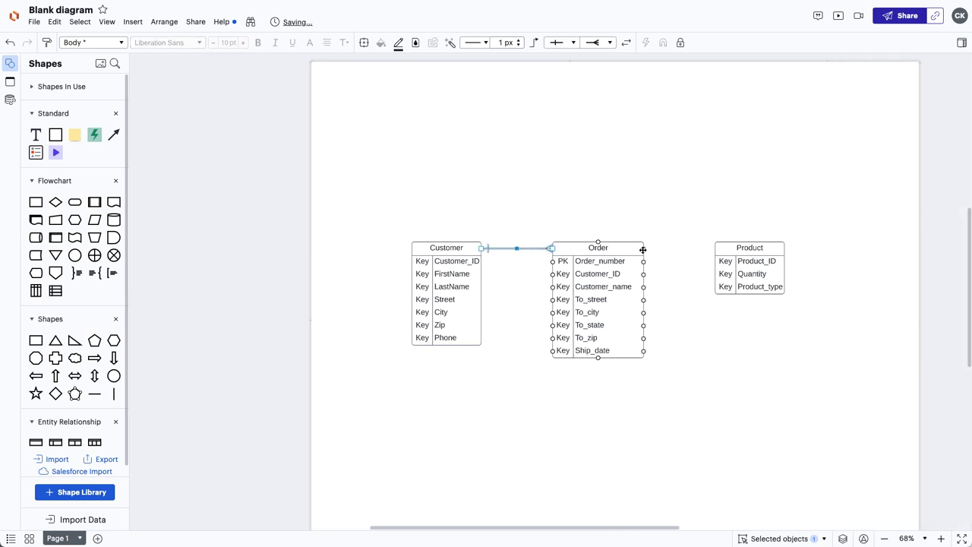
pyautogui.moveTo(644, 249); pyautogui.dragTo(714, 248)
pyautogui.click(741, 338)
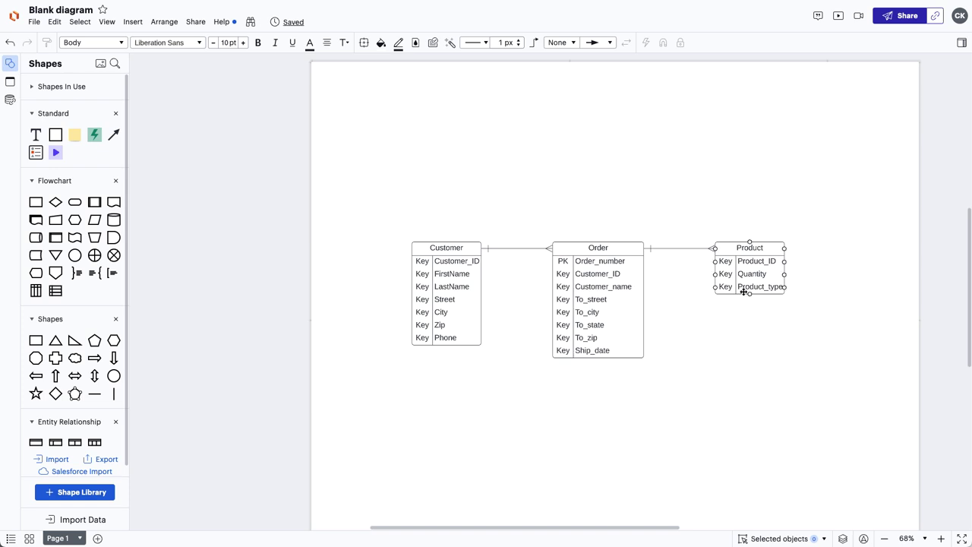
pyautogui.click(744, 291)
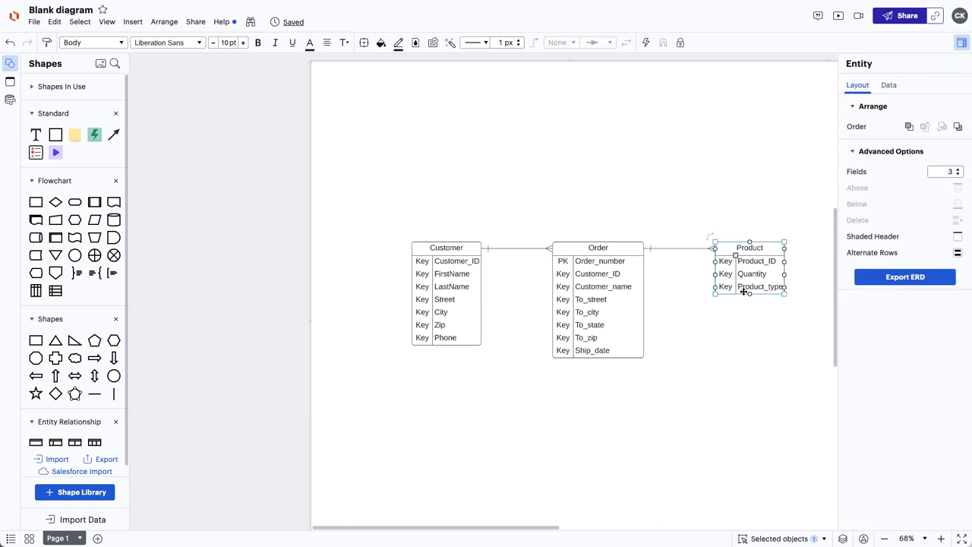
pyautogui.moveTo(375, 180); pyautogui.dragTo(817, 409)
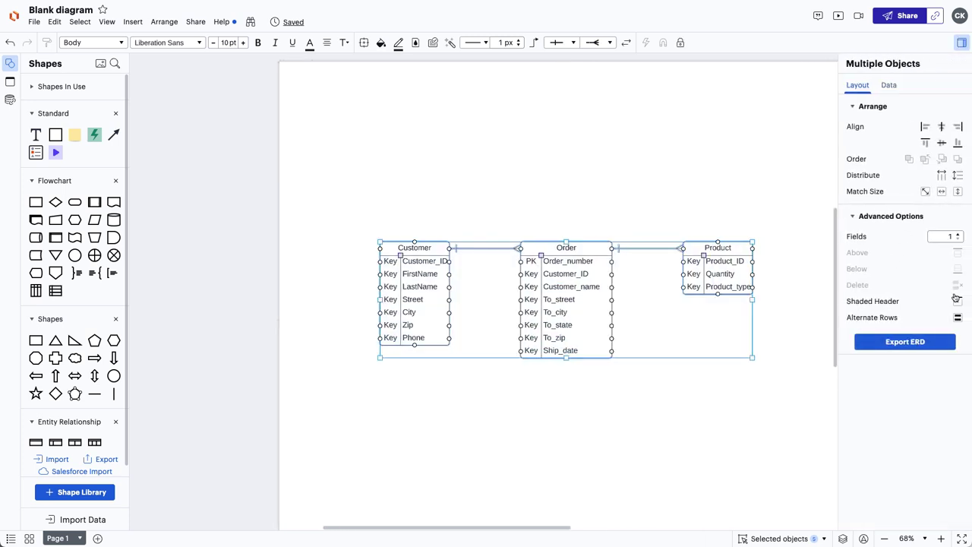
# Turn on Shaded Header and Alternate Rows for all three selected entity tables
pyautogui.click(956, 302)
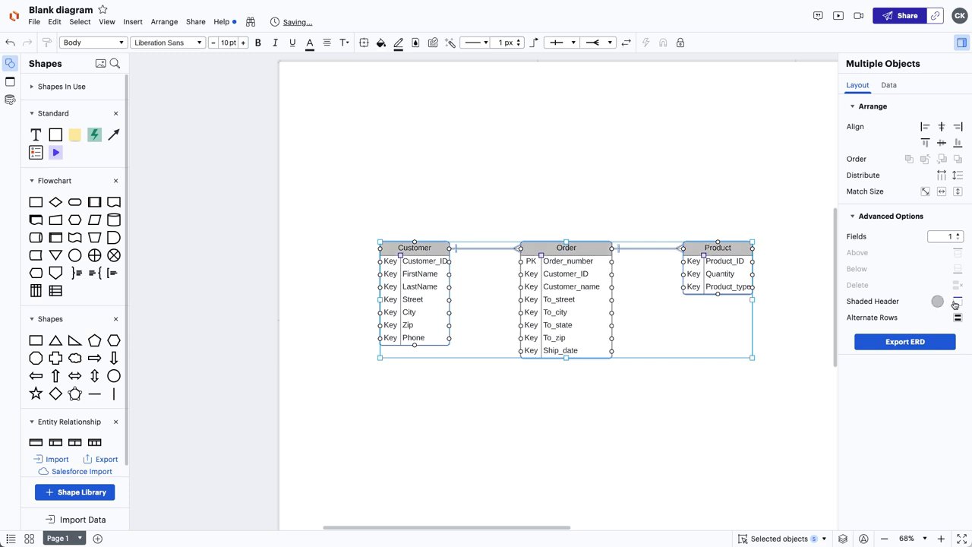
pyautogui.click(957, 319)
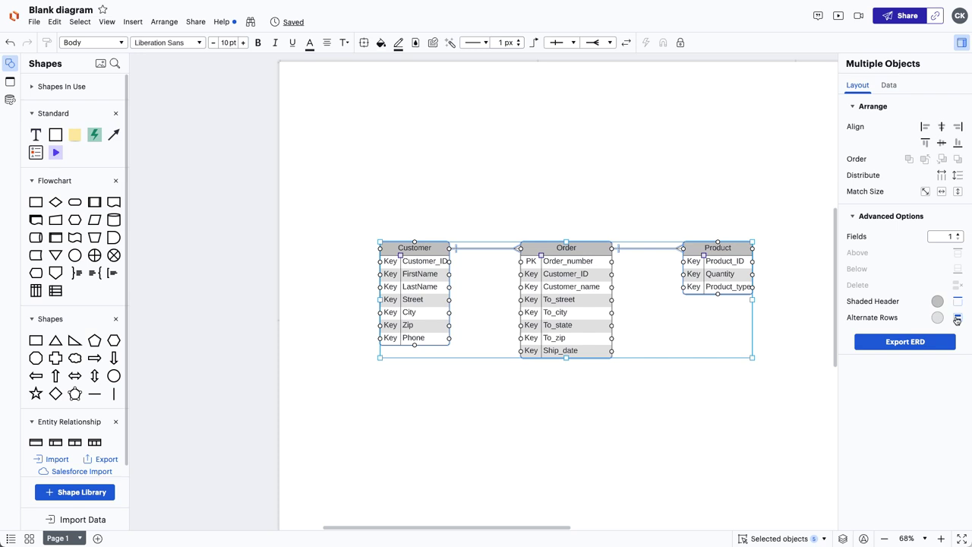
pyautogui.click(753, 415)
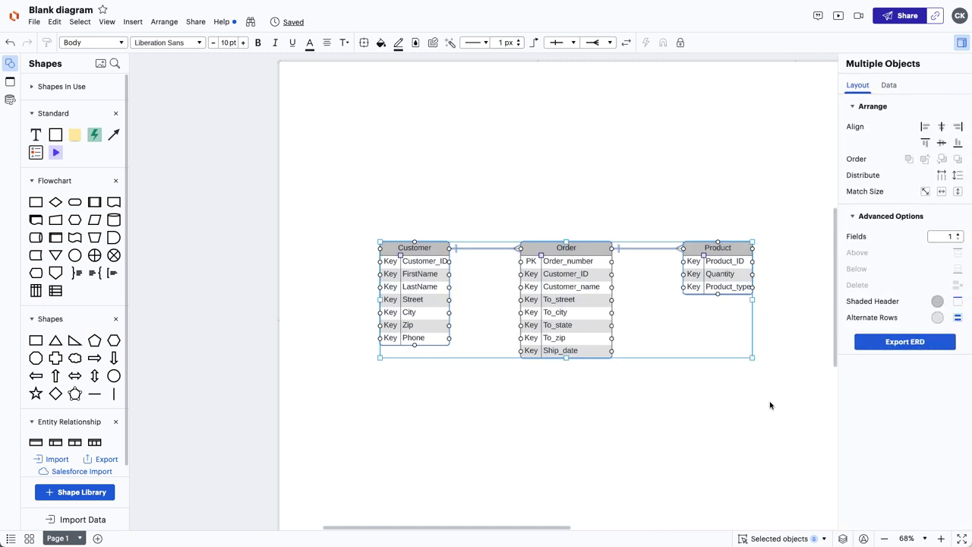
# Change the header shading colour to orange and turn off Alternate Rows
pyautogui.click(939, 302)
pyautogui.click(868, 376)
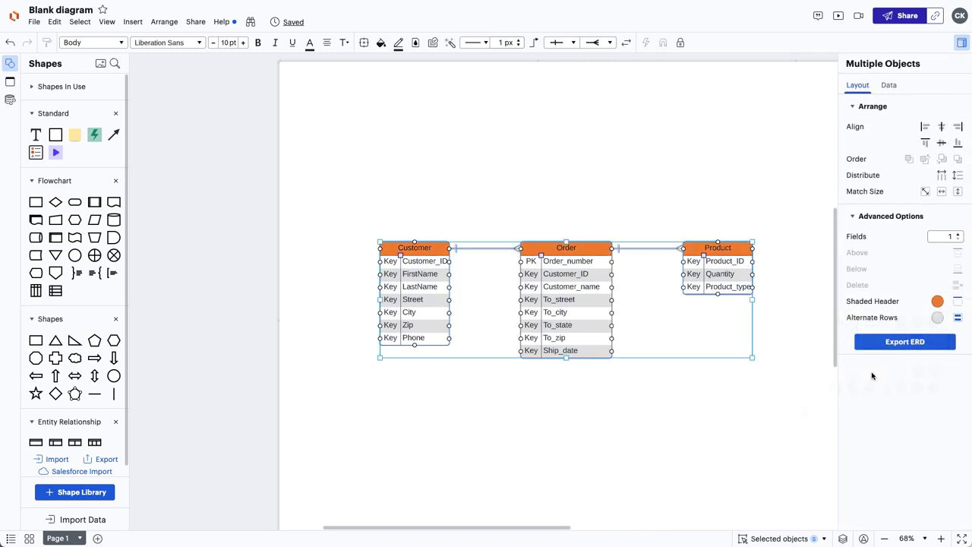
pyautogui.click(957, 323)
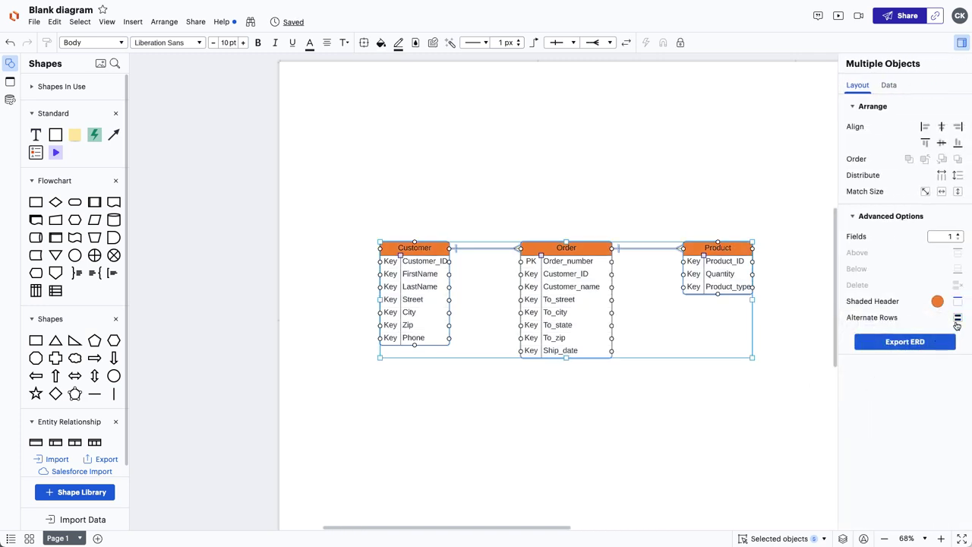
pyautogui.click(806, 346)
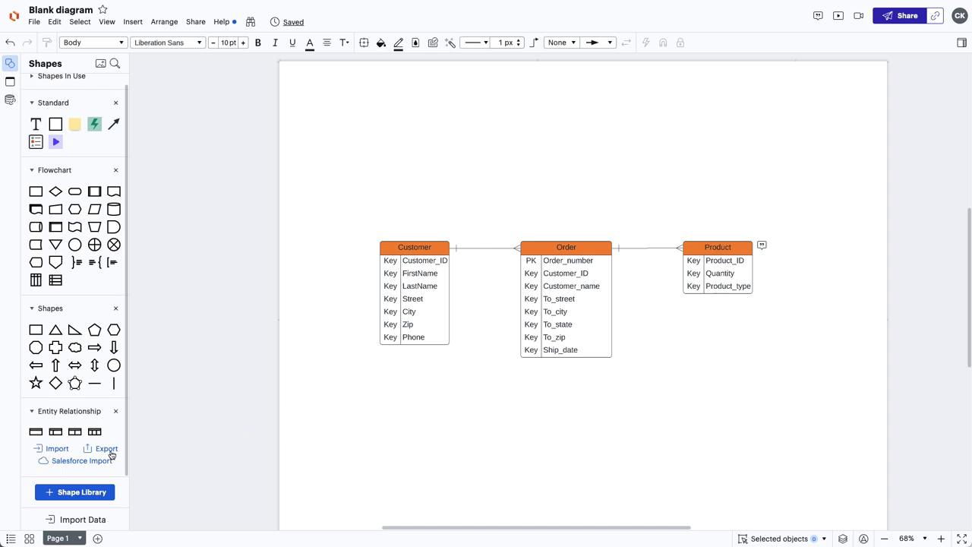
# Export the three selected tables as SQL Server commands and close the export dialog
pyautogui.moveTo(338, 193); pyautogui.dragTo(786, 428)
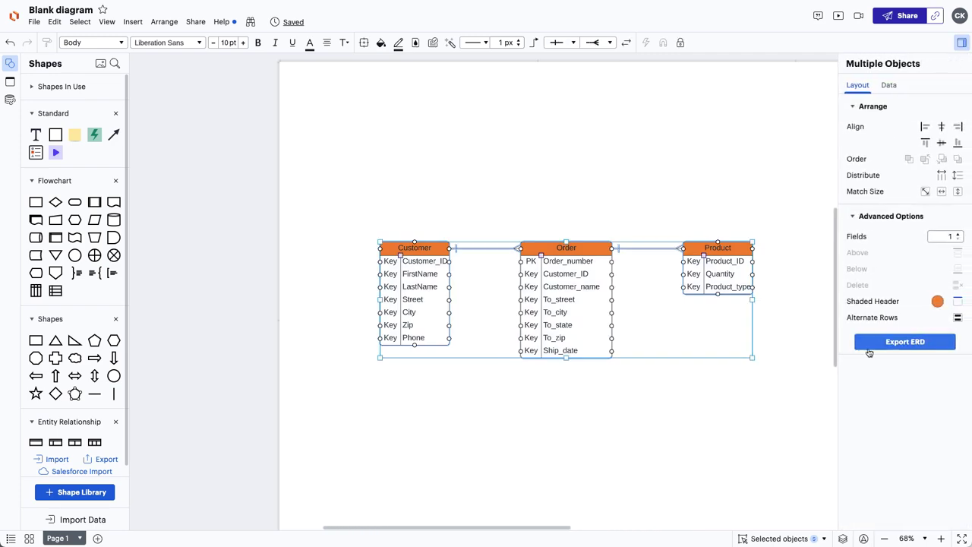
pyautogui.click(871, 347)
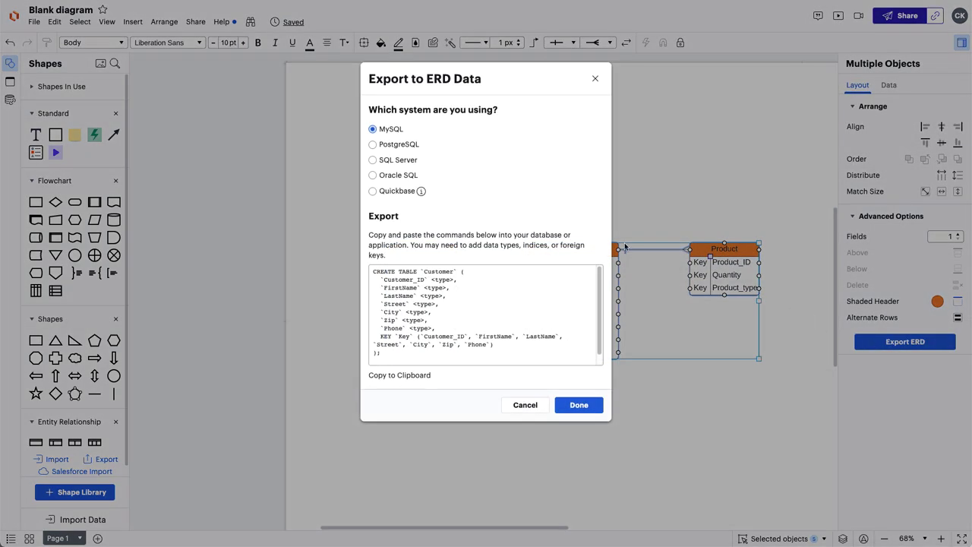
pyautogui.click(373, 161)
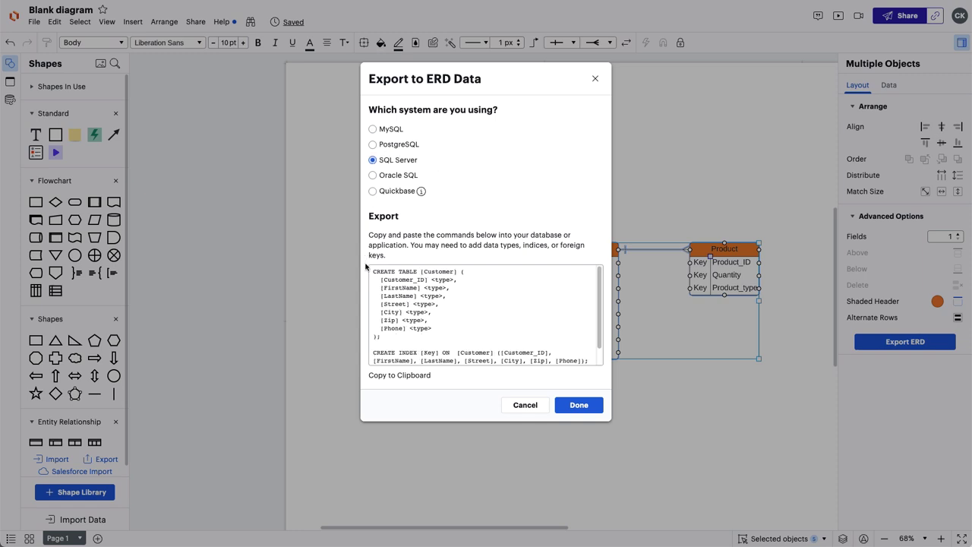
pyautogui.moveTo(370, 270); pyautogui.dragTo(500, 387)
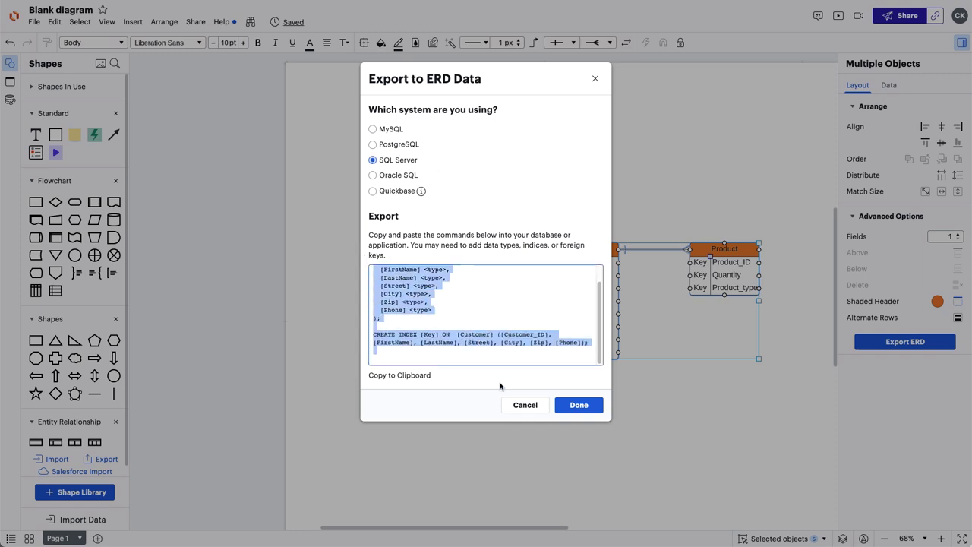
pyautogui.click(563, 412)
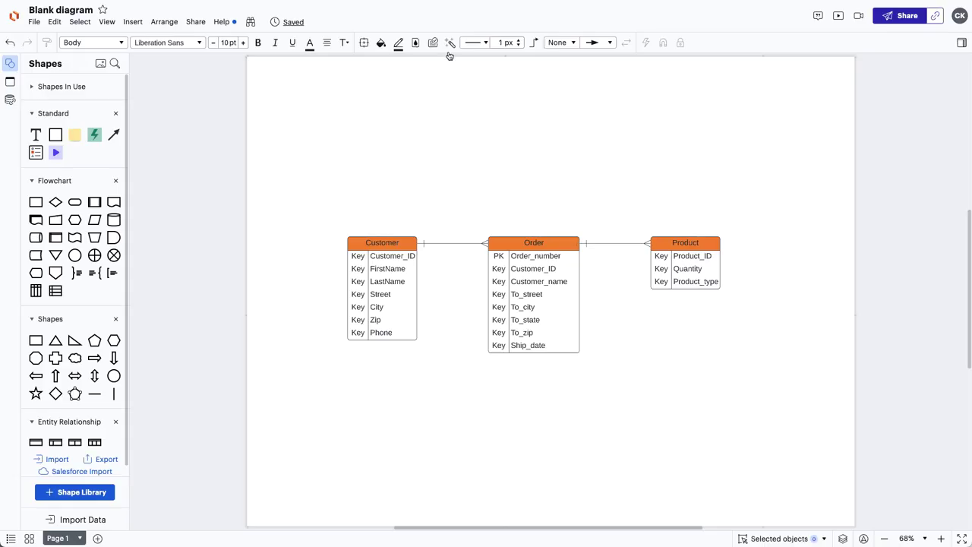
# Create and save a conditional formatting rule: Text is not empty shows a check mark icon
pyautogui.click(449, 49)
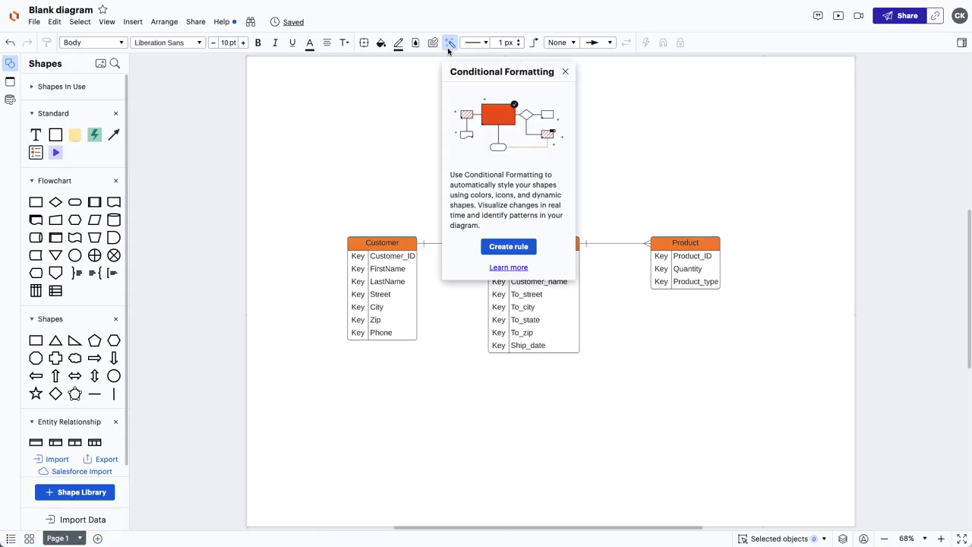
pyautogui.click(483, 246)
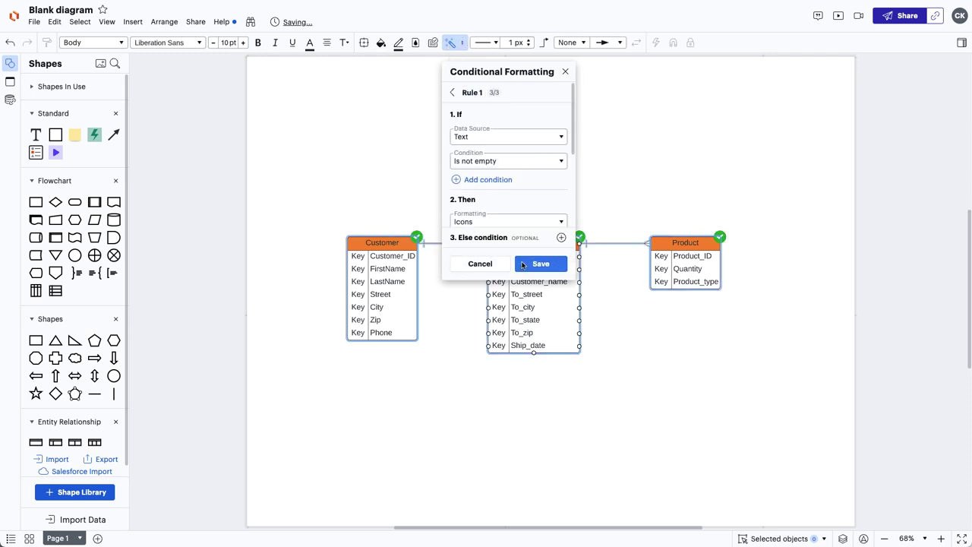
pyautogui.click(595, 286)
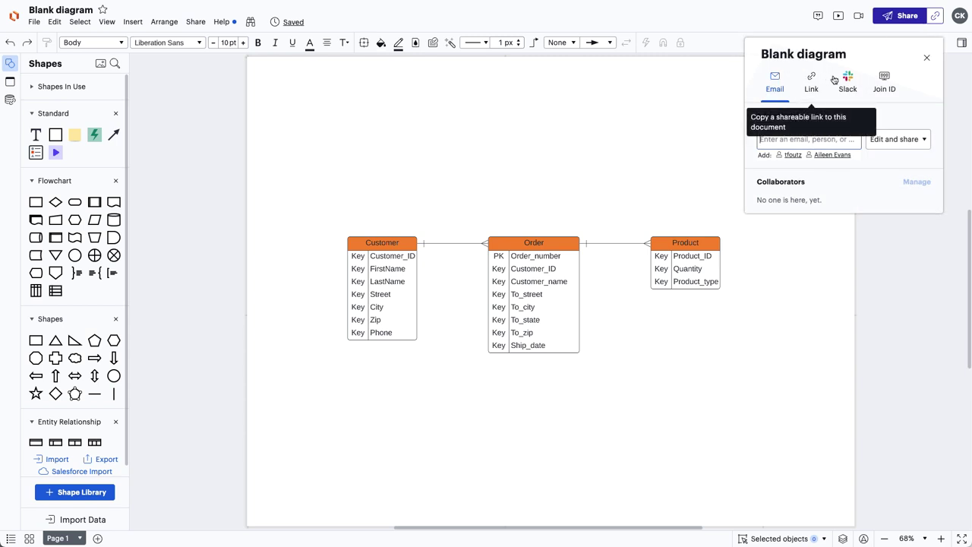
# Attach the comment 'Are we missing any attributes?' to the Product table
pyautogui.click(925, 58)
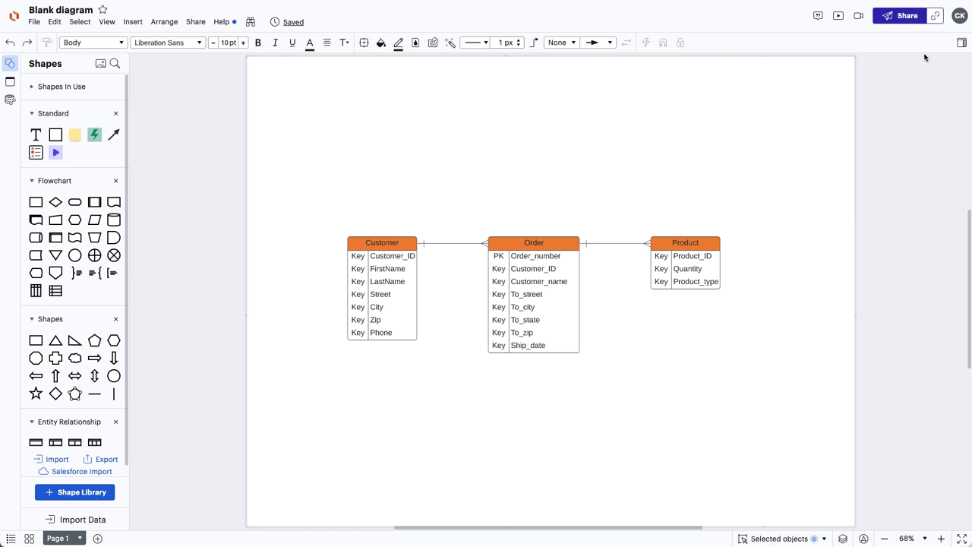
pyautogui.click(817, 15)
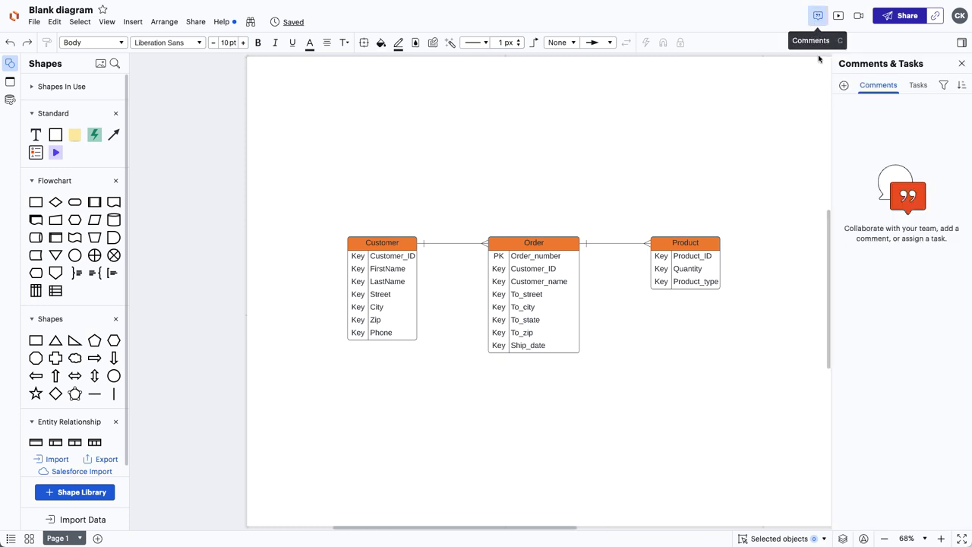
pyautogui.click(709, 242)
pyautogui.write('Are we m')
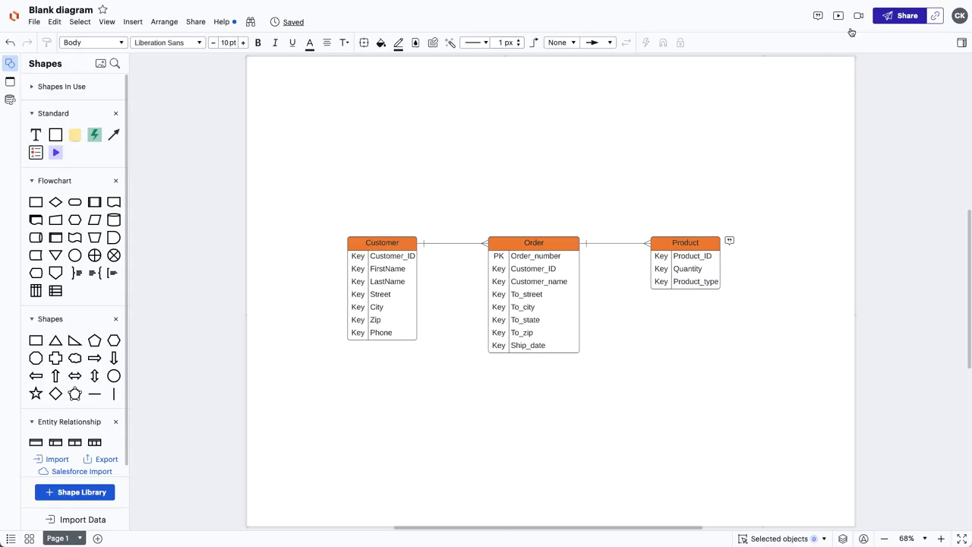
pyautogui.click(858, 15)
# Record a short Loom video of Screen 2
pyautogui.click(864, 210)
pyautogui.click(864, 211)
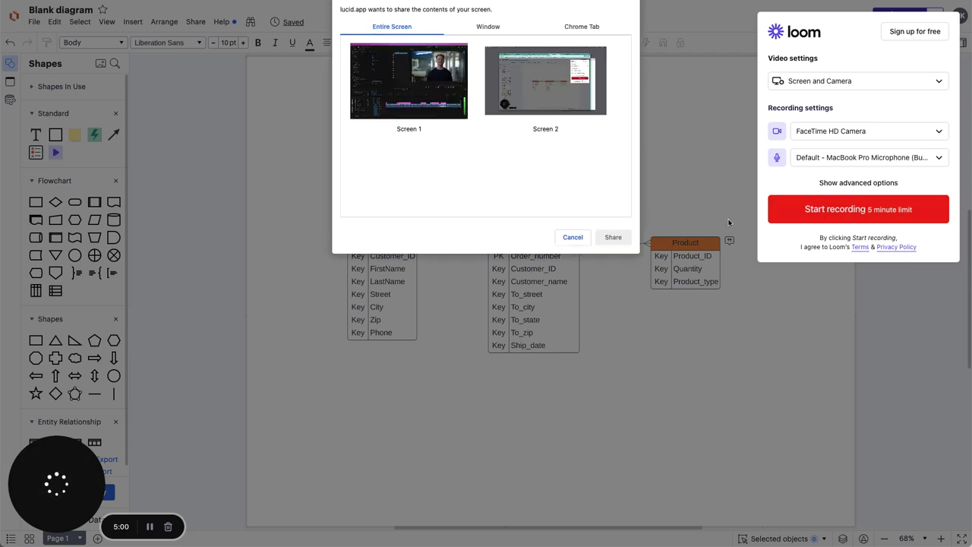
pyautogui.click(571, 85)
pyautogui.click(611, 237)
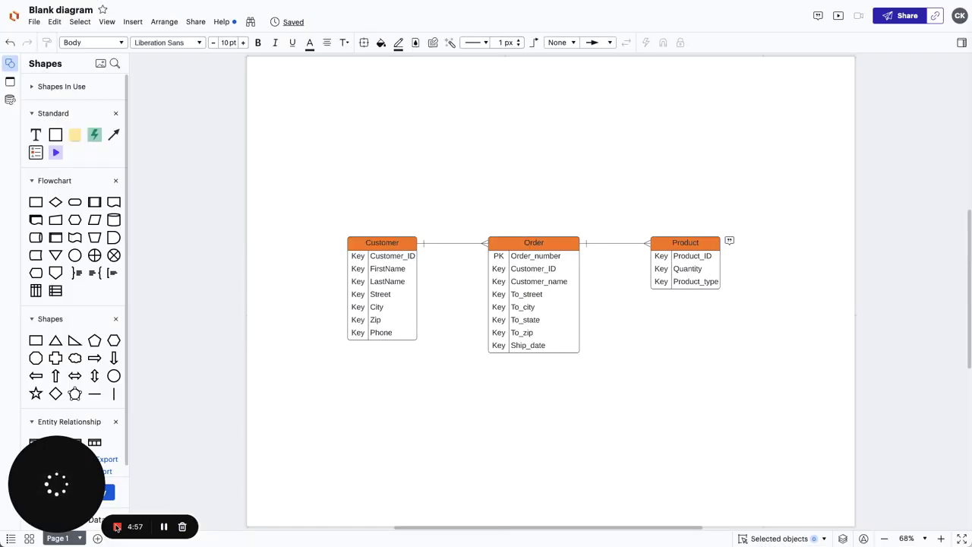
pyautogui.click(117, 526)
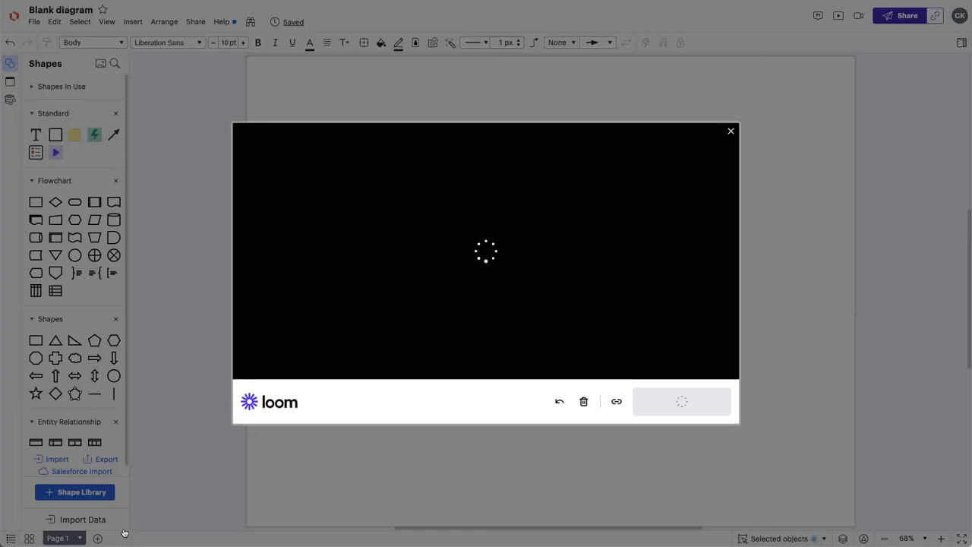
# Insert the Loom recording into the diagram and place it above the tables
pyautogui.click(681, 401)
pyautogui.moveTo(593, 305); pyautogui.dragTo(721, 151)
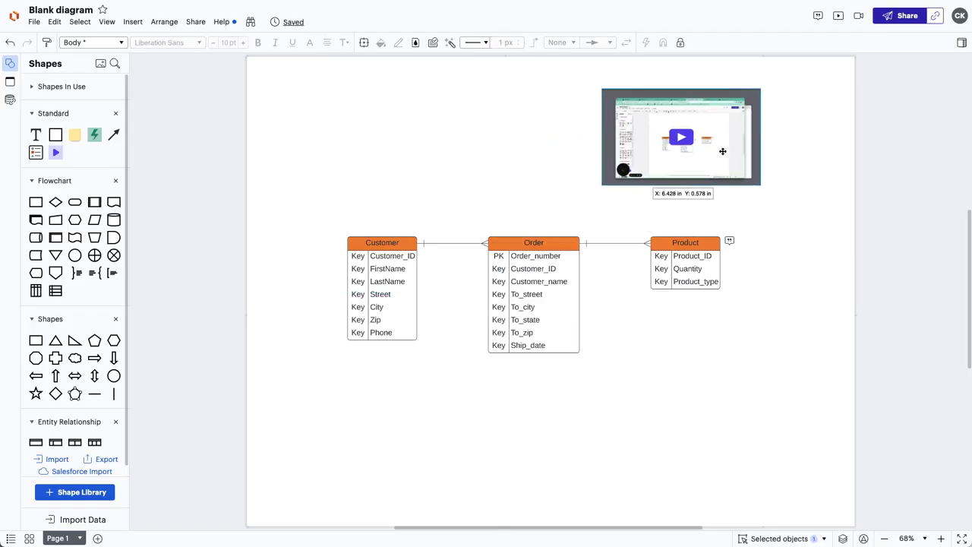
pyautogui.click(788, 150)
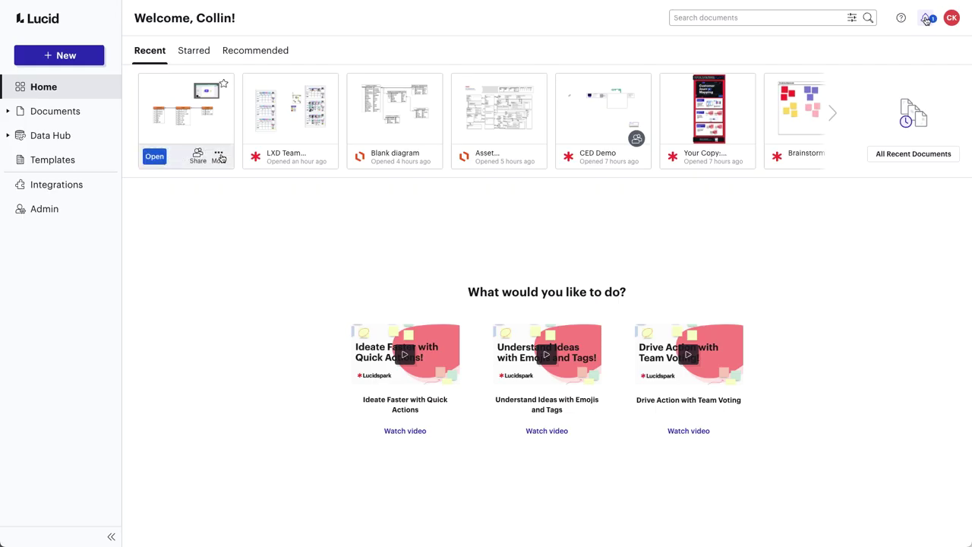
pyautogui.click(220, 156)
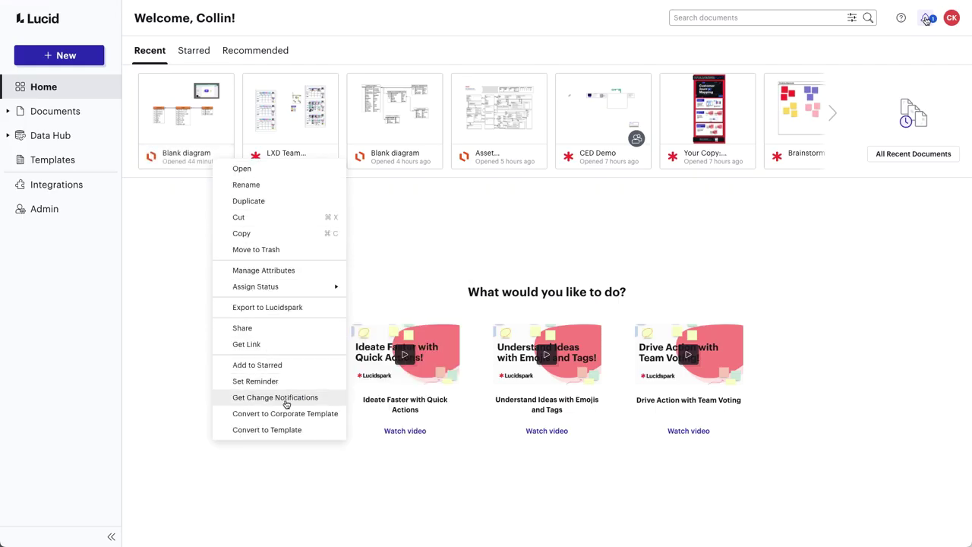
# Bring up the Set Reminder dialog for the Blank diagram from the home page
pyautogui.click(926, 18)
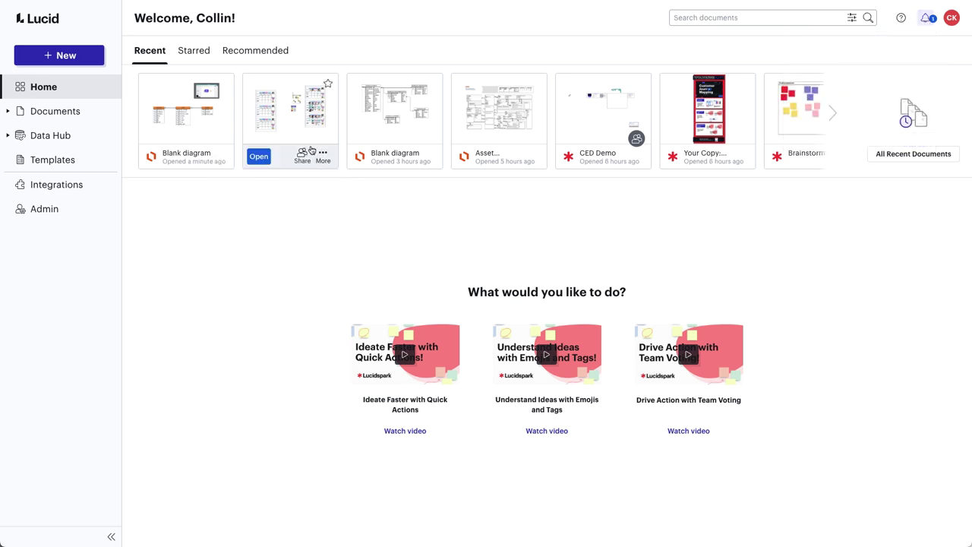
pyautogui.click(219, 156)
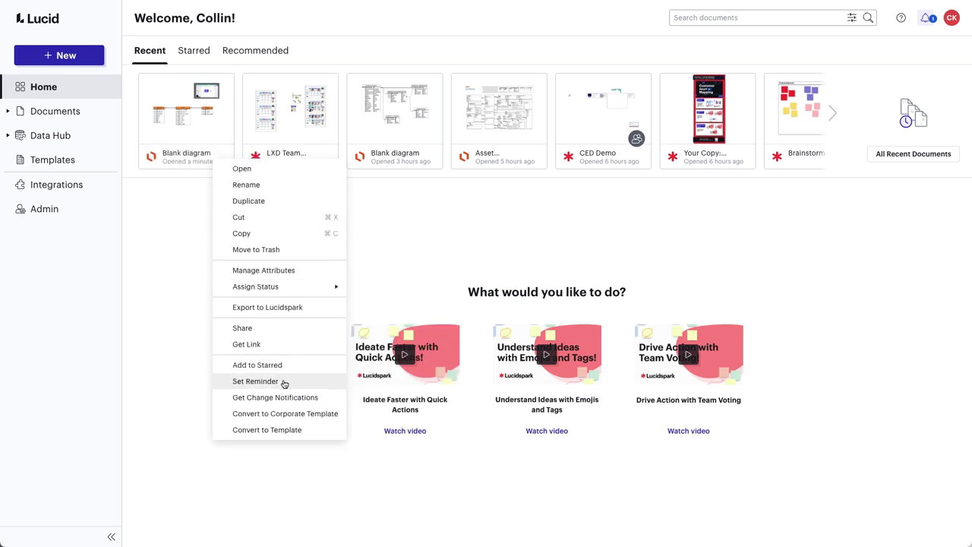
pyautogui.click(255, 382)
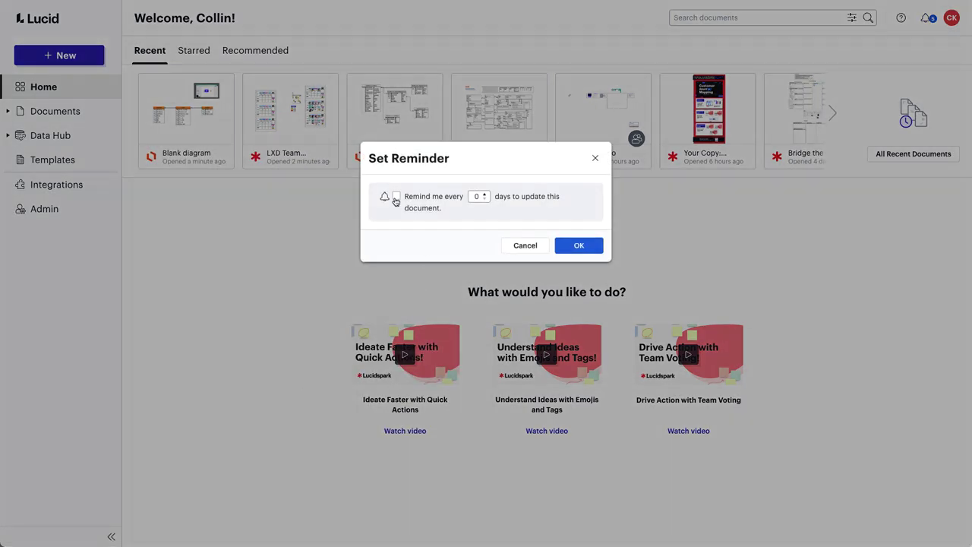